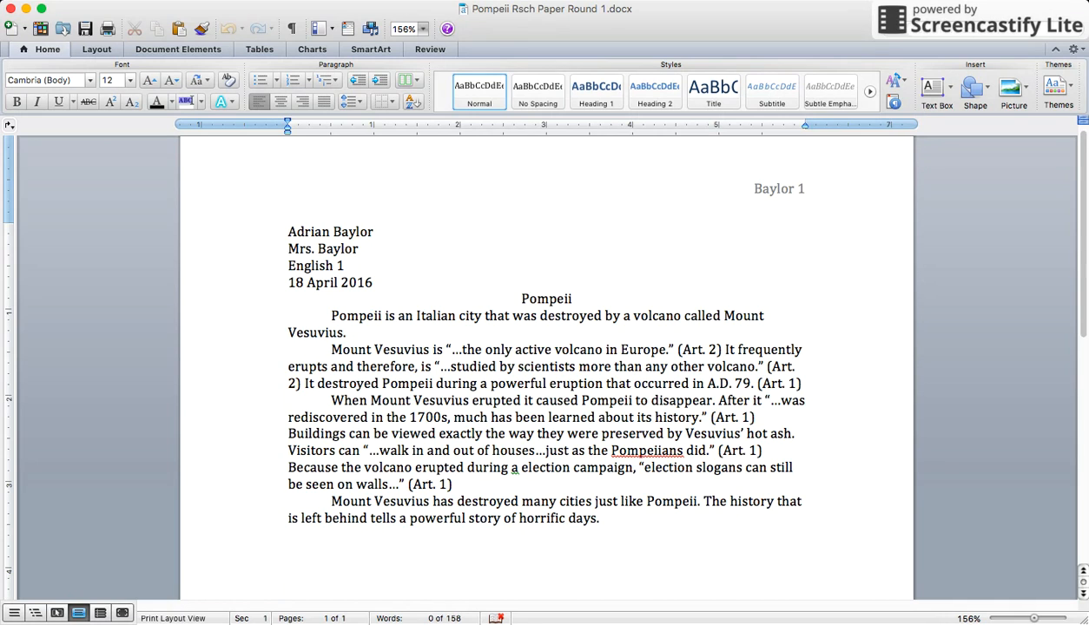
Delete the "Art. 2" text inside the parenthetical citation after "the only active volcano in Europe.".
{"action": "scroll", "coordinate": [546, 364], "scroll_direction": "up", "scroll_amount": 1}
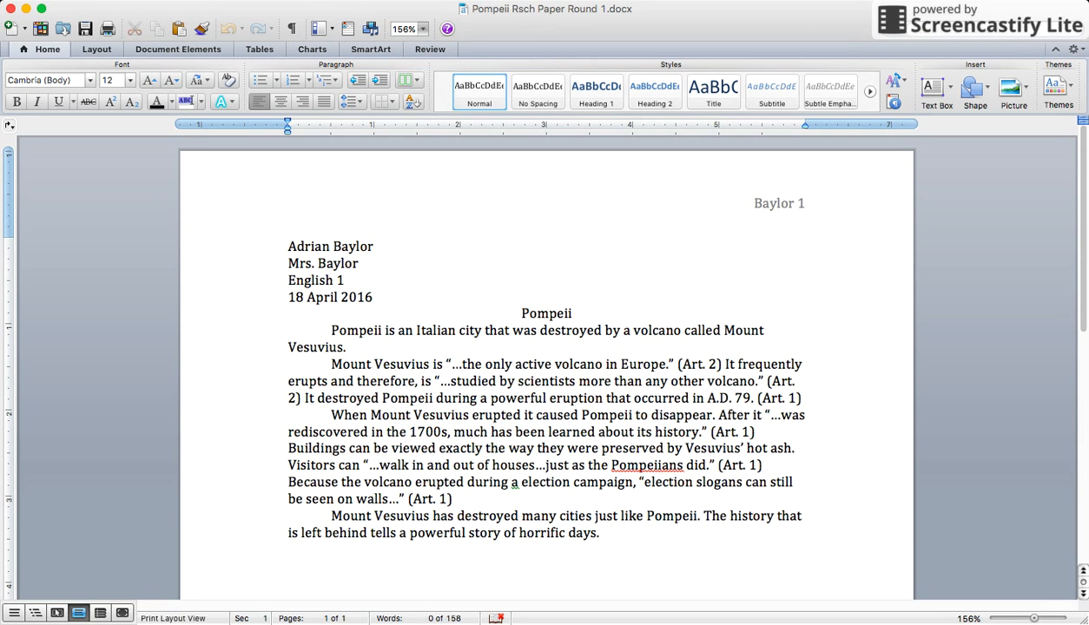
{"action": "left_click_drag", "start_coordinate": [304, 397], "coordinate": [750, 397]}
{"action": "left_click", "coordinate": [618, 432]}
{"action": "key", "text": "shift+Right"}
{"action": "key", "text": "shift+Right"}
{"action": "key", "text": "shift+Right"}
{"action": "key", "text": "shift+Right"}
{"action": "key", "text": "shift+Right"}
{"action": "key", "text": "shift+Right"}
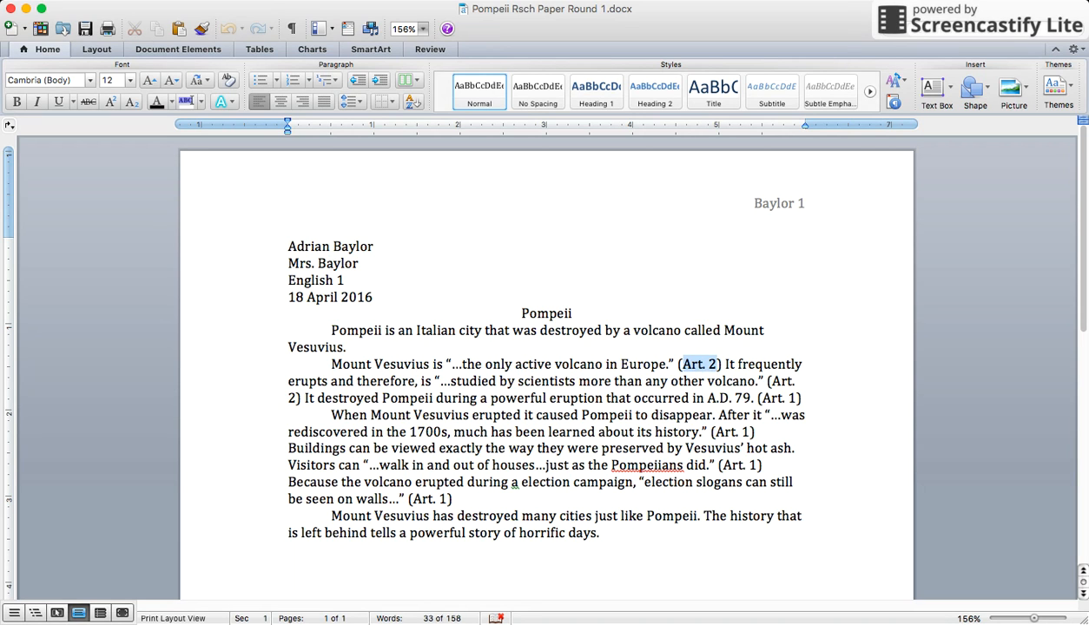
{"action": "key", "text": "BackSpace"}
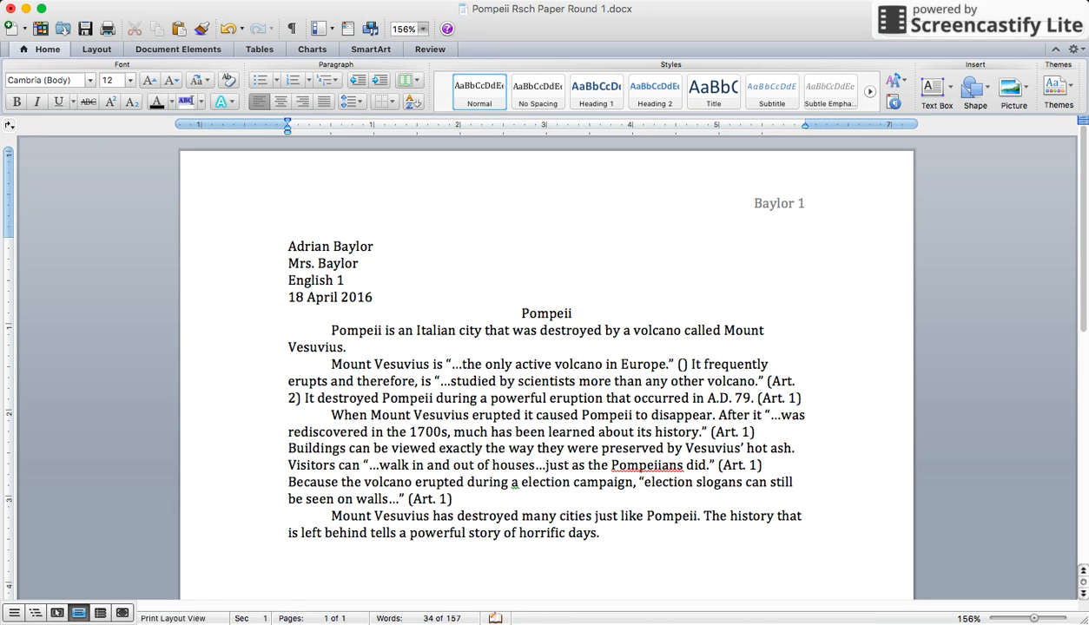
Enter the author's last name in the empty citation after "volcano in Europe" and move the sentence's period behind the closing parenthesis.
{"action": "left_click_drag", "start_coordinate": [463, 364], "coordinate": [657, 365]}
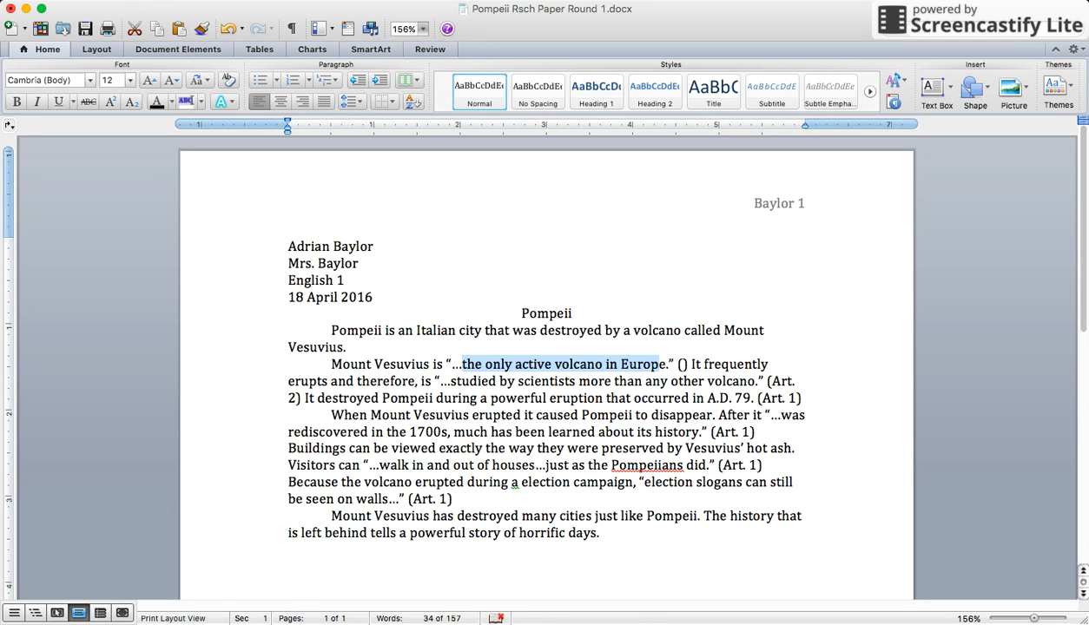
{"action": "left_click", "coordinate": [684, 364]}
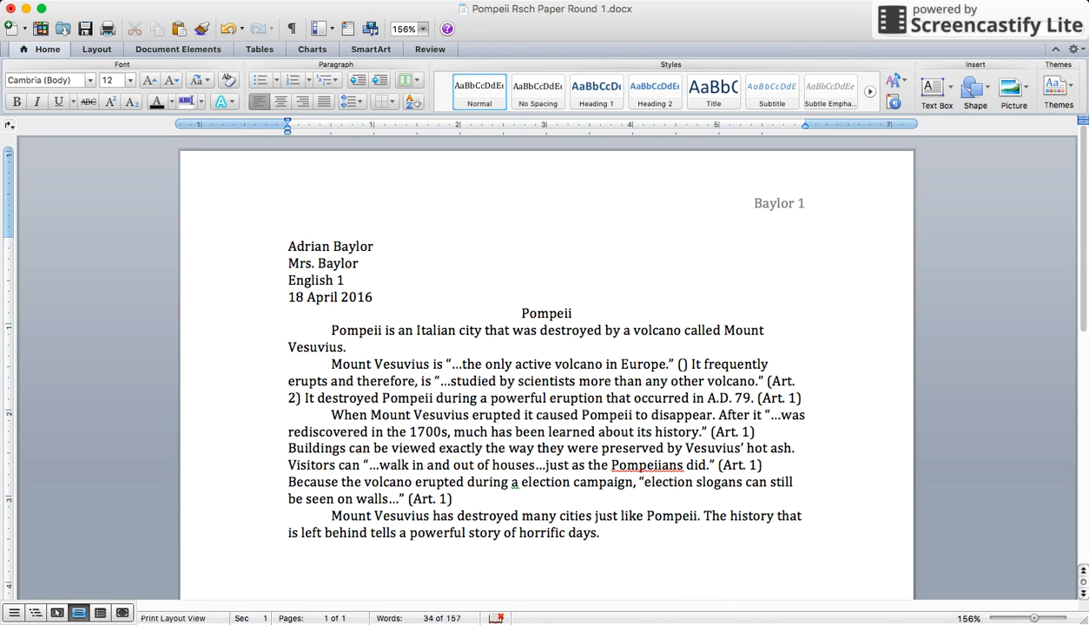
{"action": "type", "text": "Applega"}
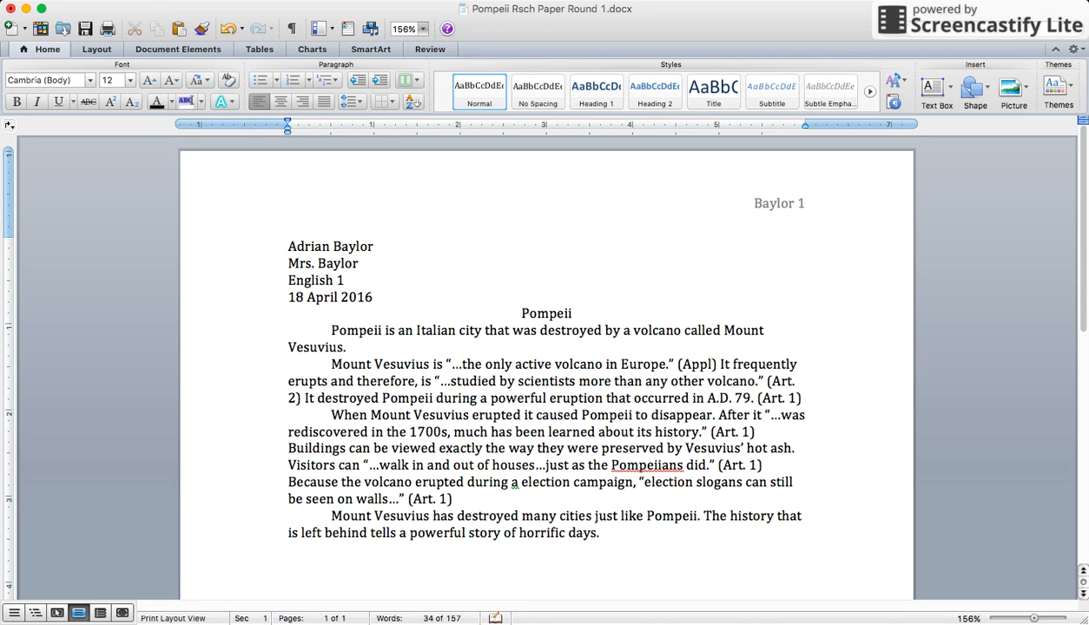
{"action": "type", "text": "te"}
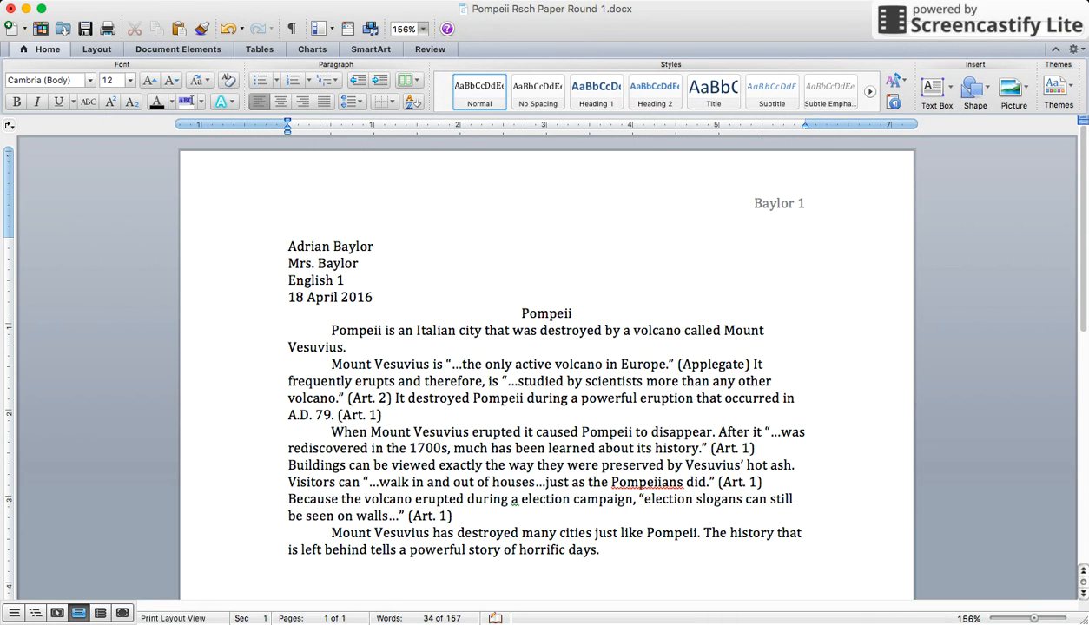
{"action": "key", "text": "BackSpace"}
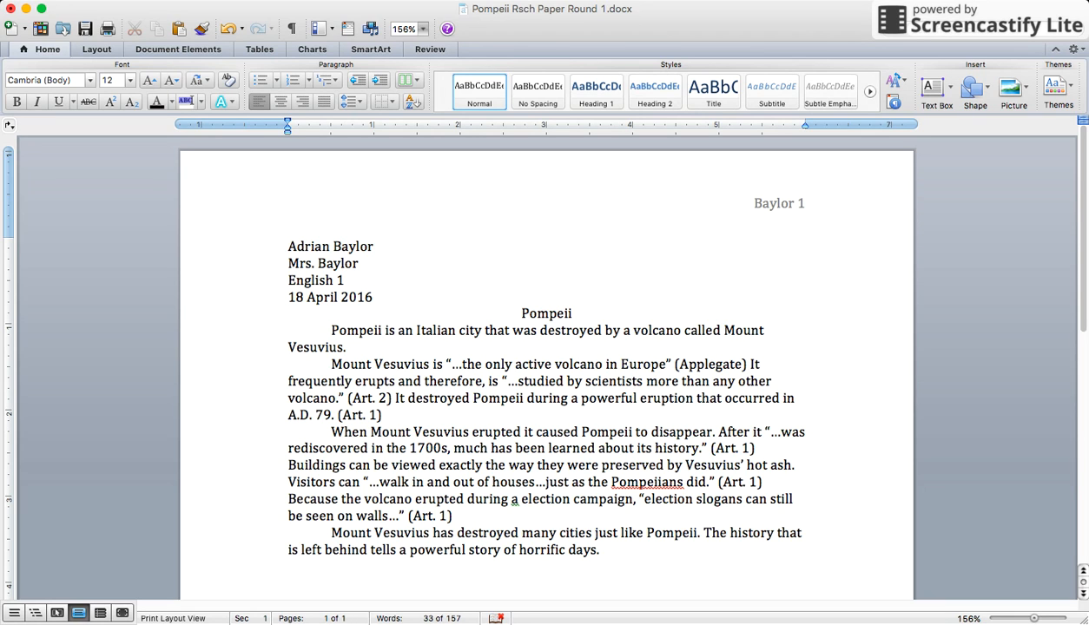
{"action": "type", "text": "."}
Replace "Art. 2" in the citation after "any other volcano" with "Mount Vesuvius" in quotation marks and move the period behind the citation.
{"action": "scroll", "coordinate": [547, 365], "scroll_direction": "down", "scroll_amount": 2}
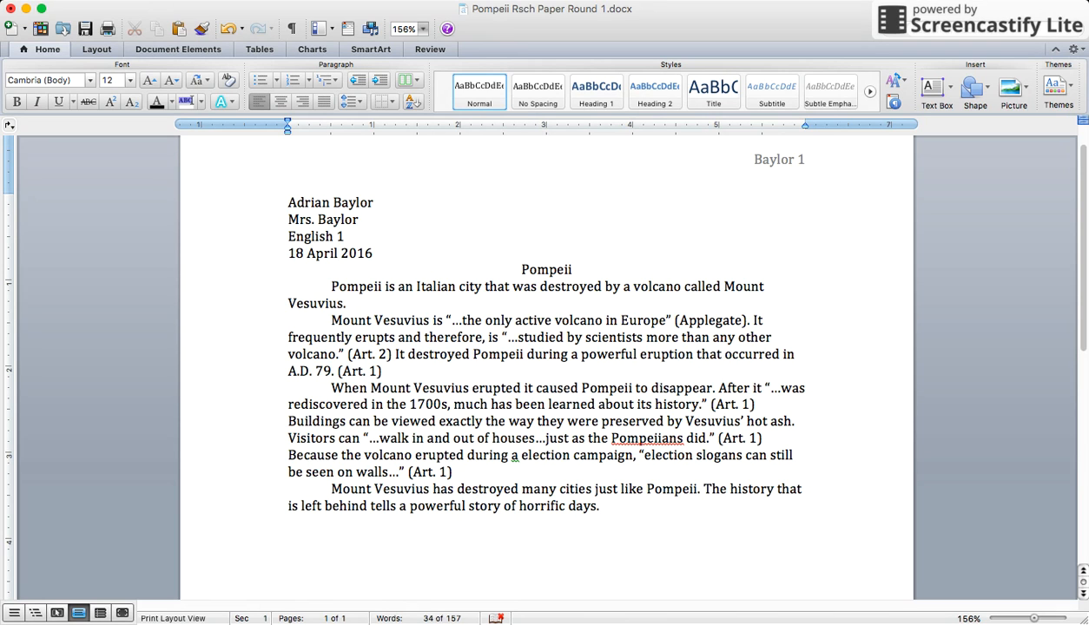
{"action": "left_click_drag", "start_coordinate": [352, 354], "coordinate": [387, 353]}
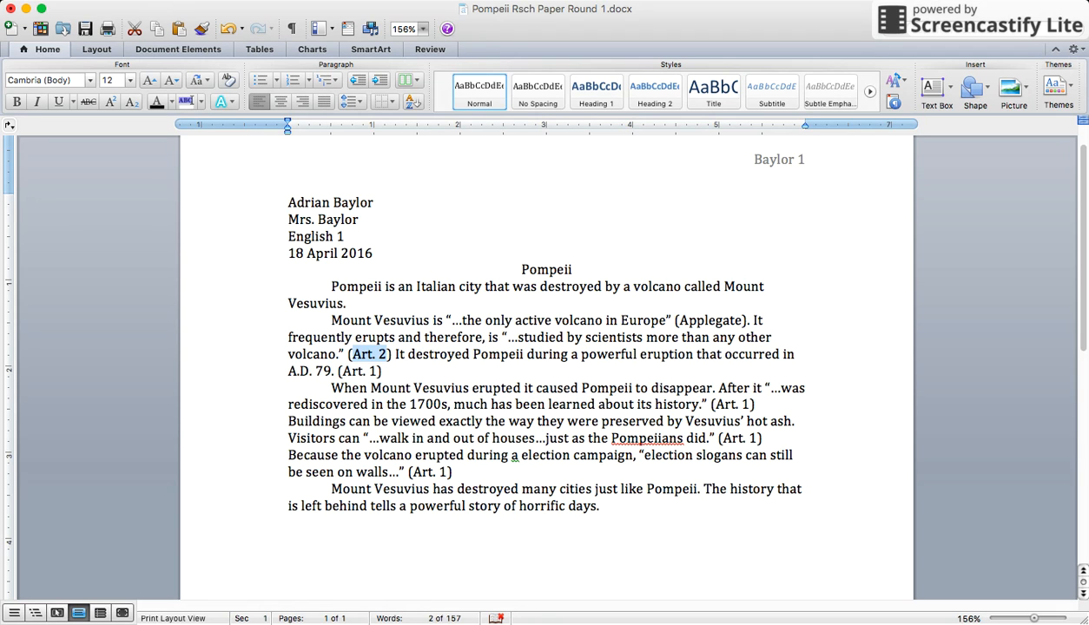
{"action": "key", "text": "BackSpace"}
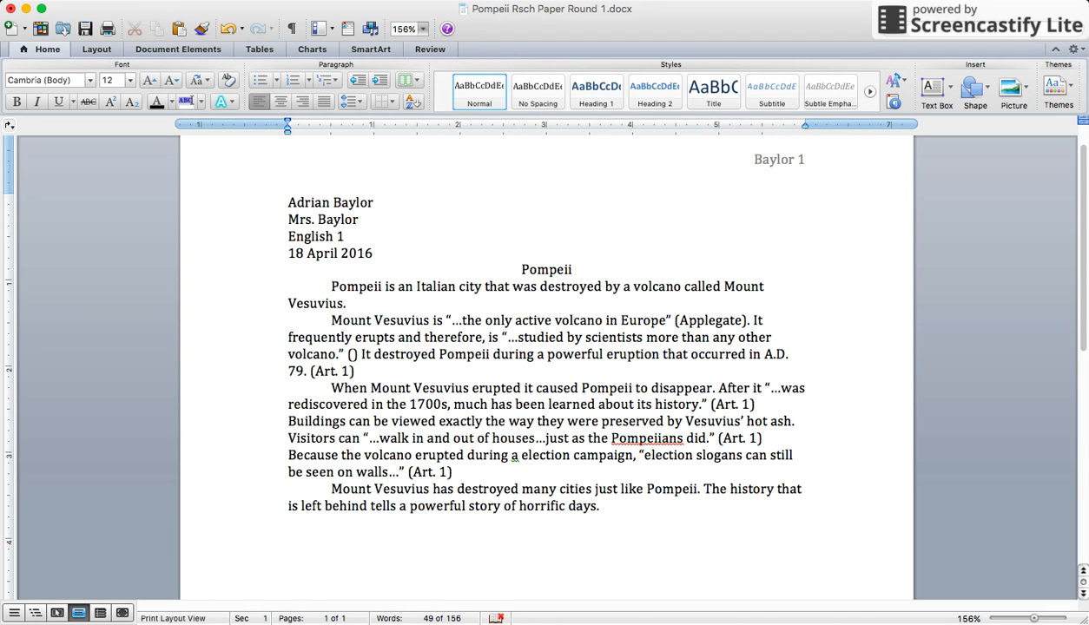
{"action": "type", "text": "\"\""}
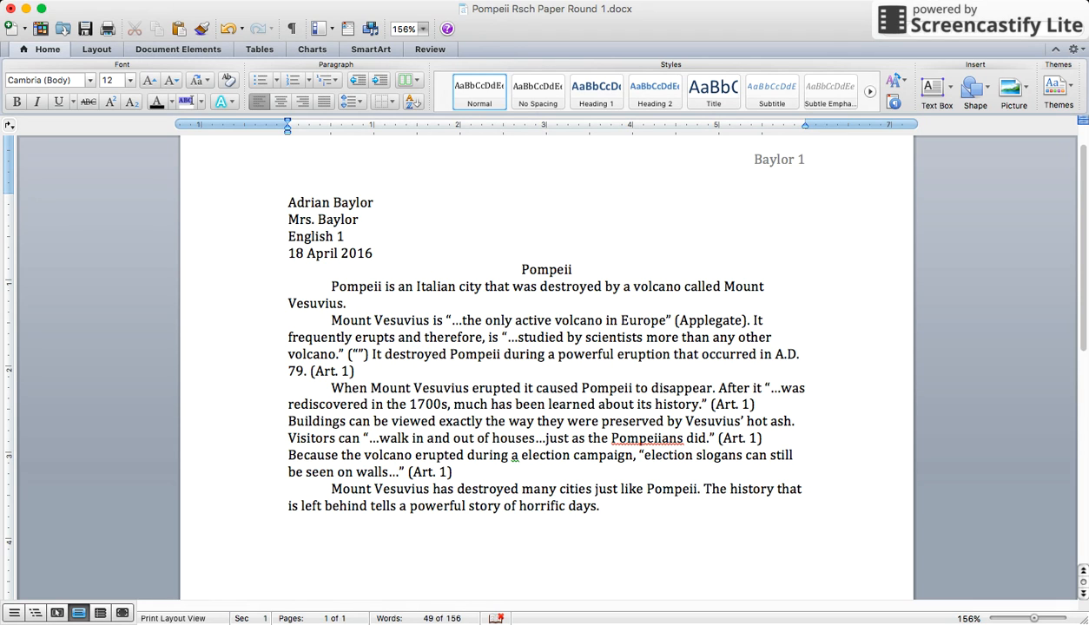
{"action": "type", "text": "Po"}
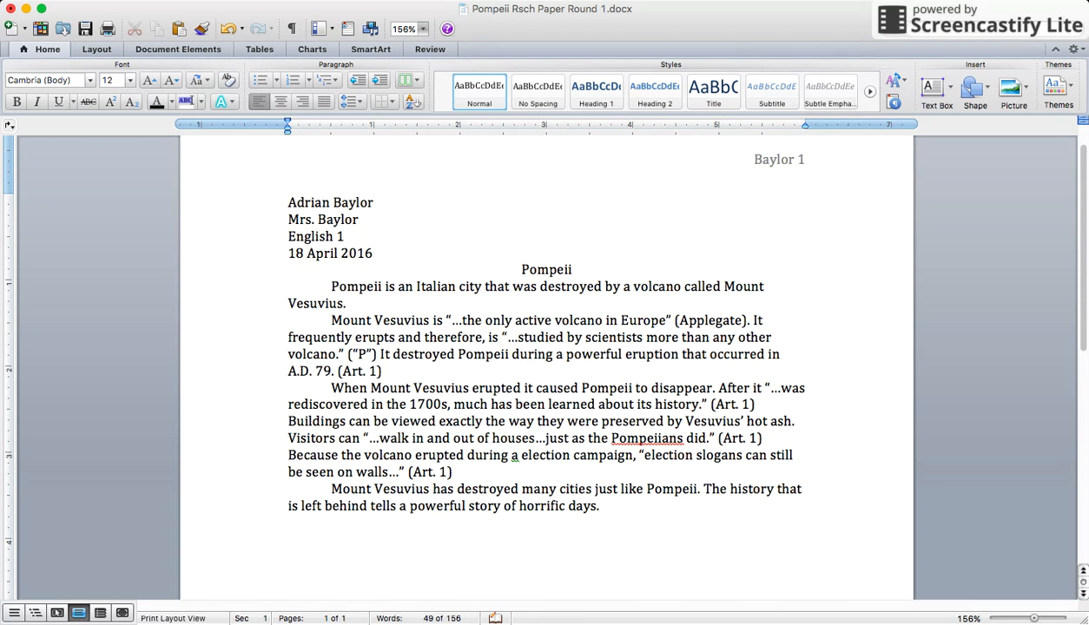
{"action": "key", "text": "BackSpace"}
{"action": "key", "text": "BackSpace"}
{"action": "type", "text": "Mount"}
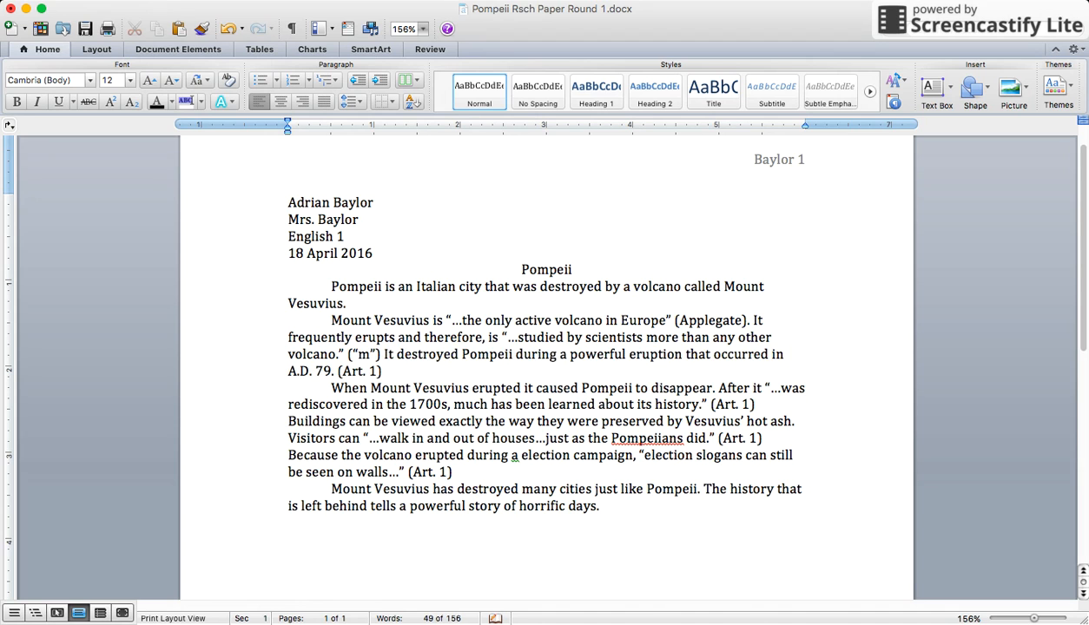
{"action": "type", "text": " Vesu"}
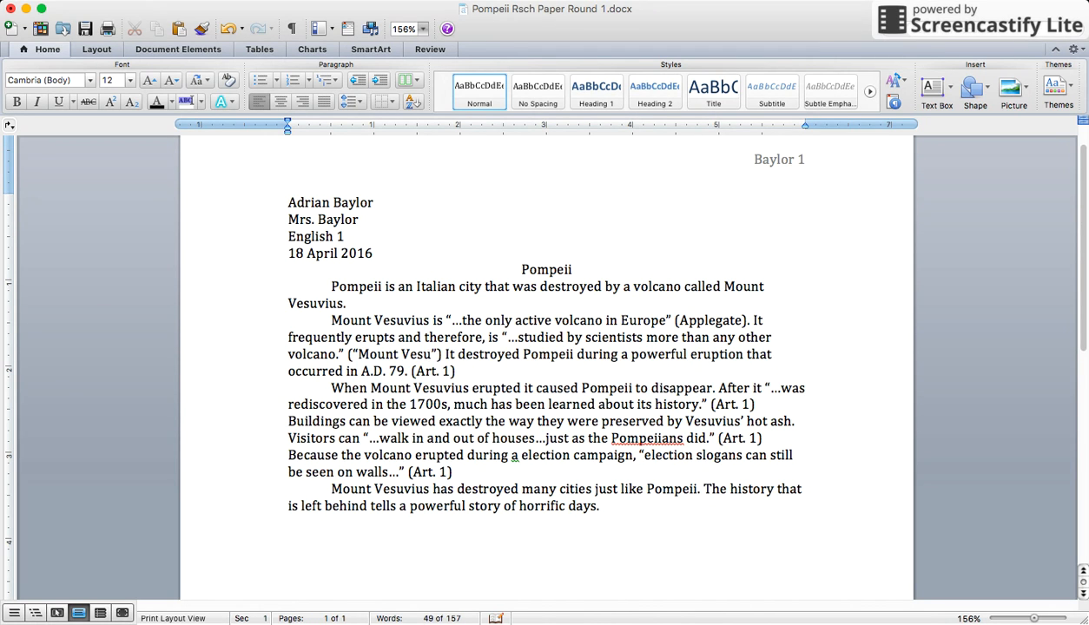
{"action": "type", "text": "vius"}
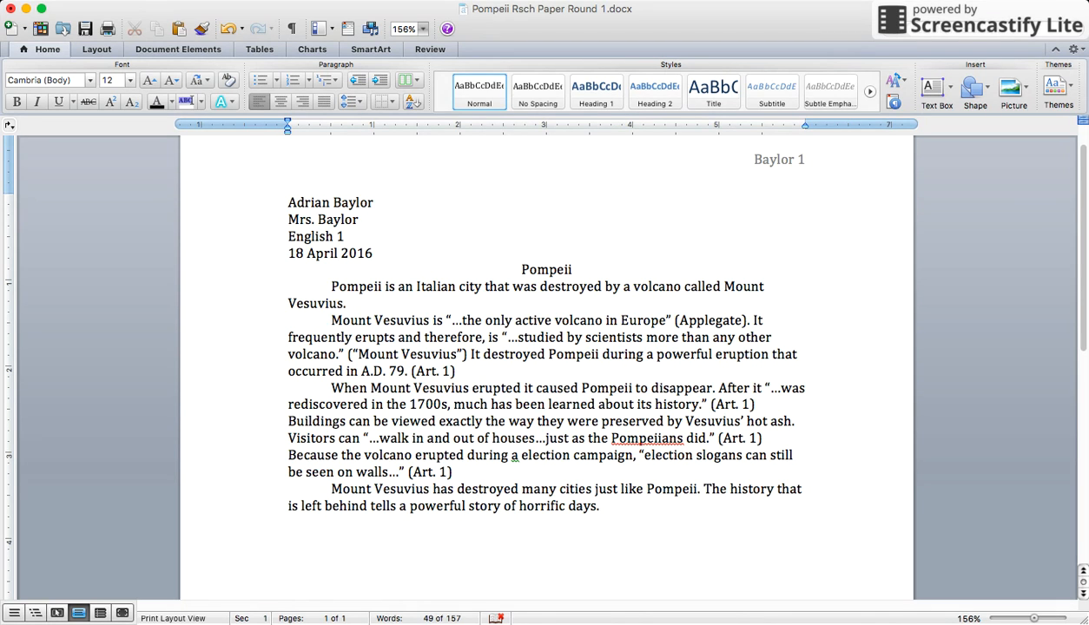
{"action": "key", "text": "BackSpace"}
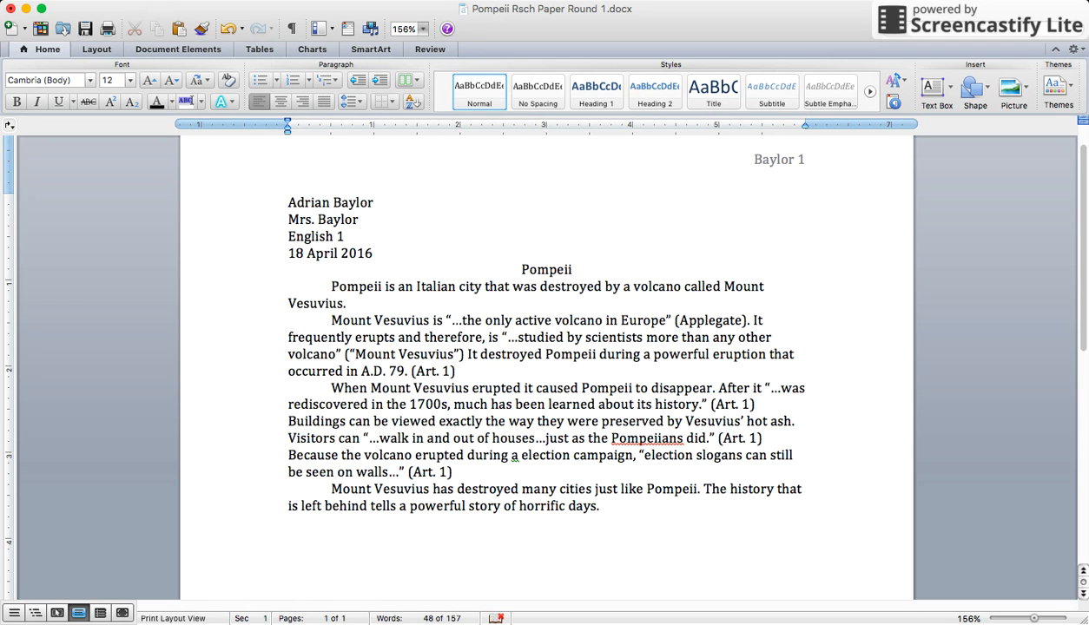
{"action": "type", "text": "."}
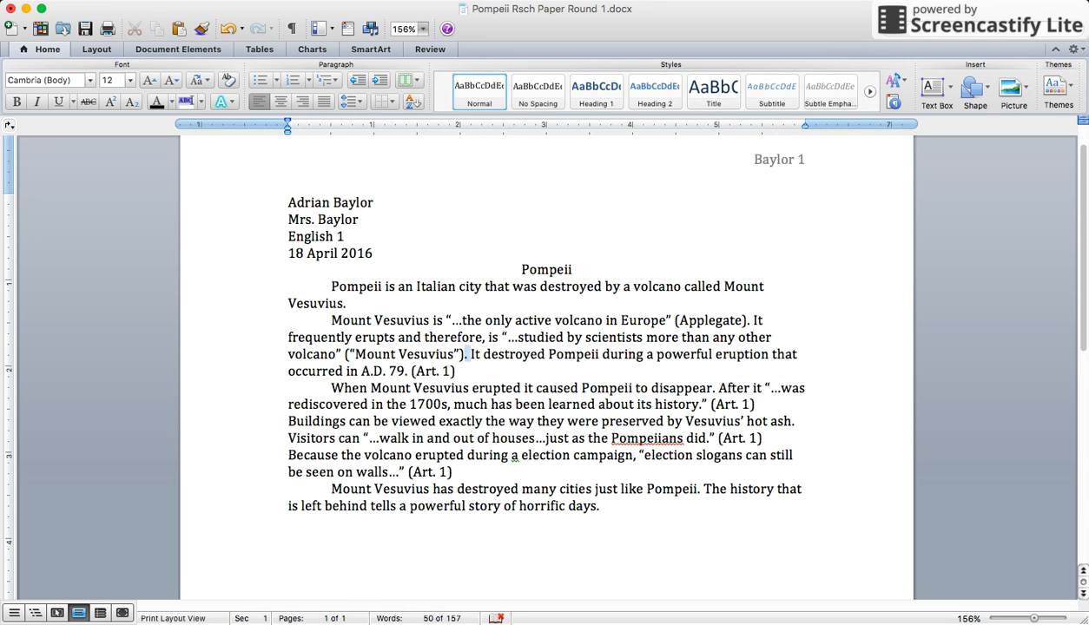
Replace "Art. 1" in the citation after "A.D. 79" with the author's last name and move the period behind the citation.
{"action": "left_click_drag", "start_coordinate": [469, 355], "coordinate": [407, 370]}
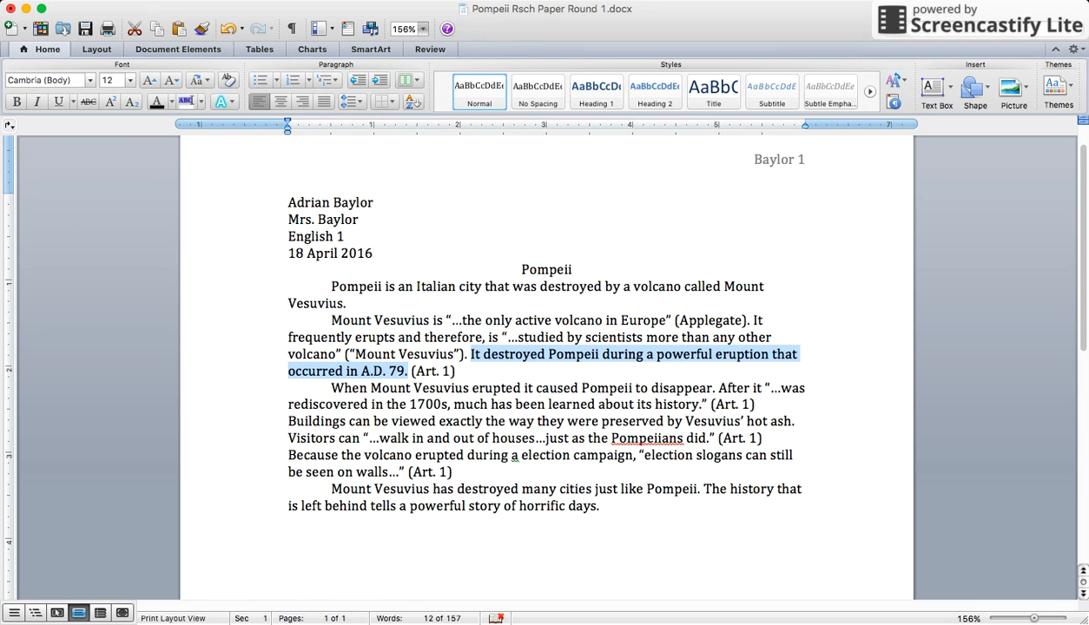
{"action": "left_click", "coordinate": [426, 371]}
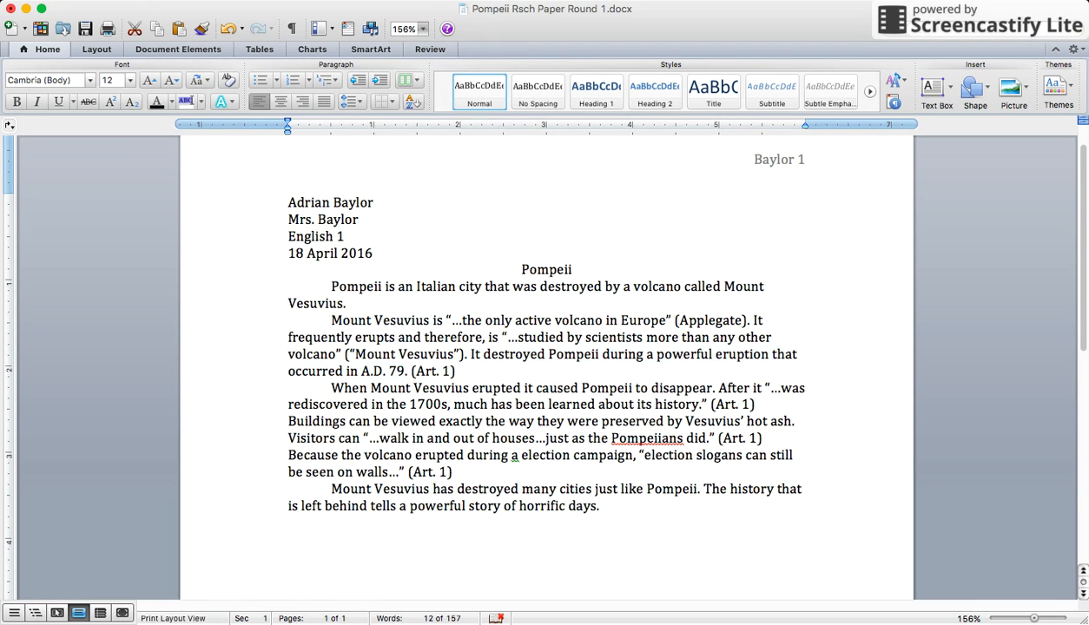
{"action": "double_click", "coordinate": [426, 371]}
{"action": "left_click_drag", "start_coordinate": [437, 371], "coordinate": [450, 371]}
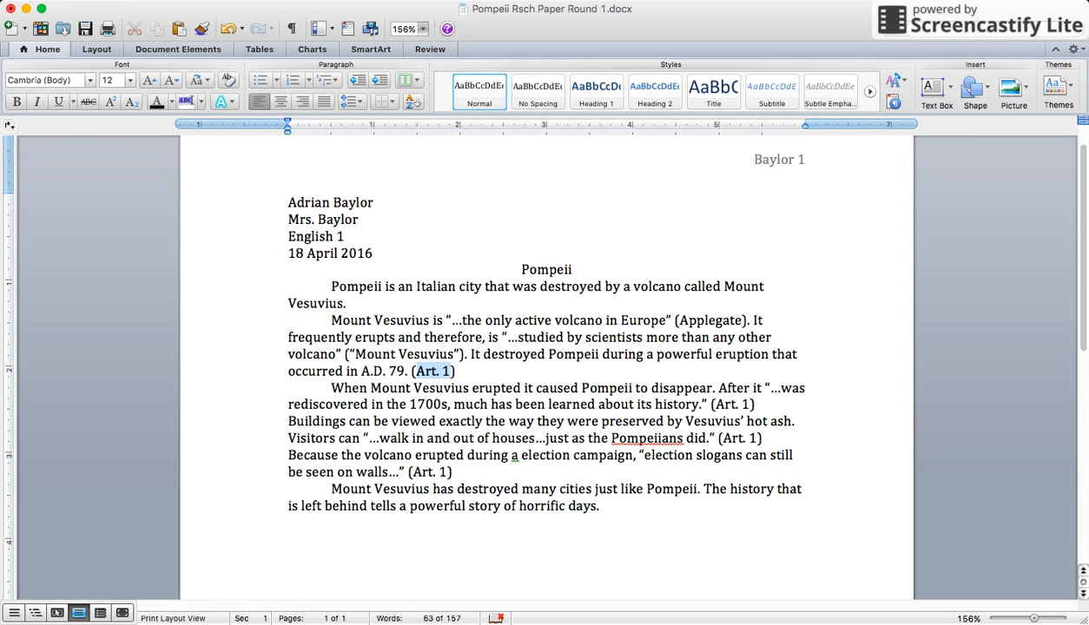
{"action": "type", "text": "Appl"}
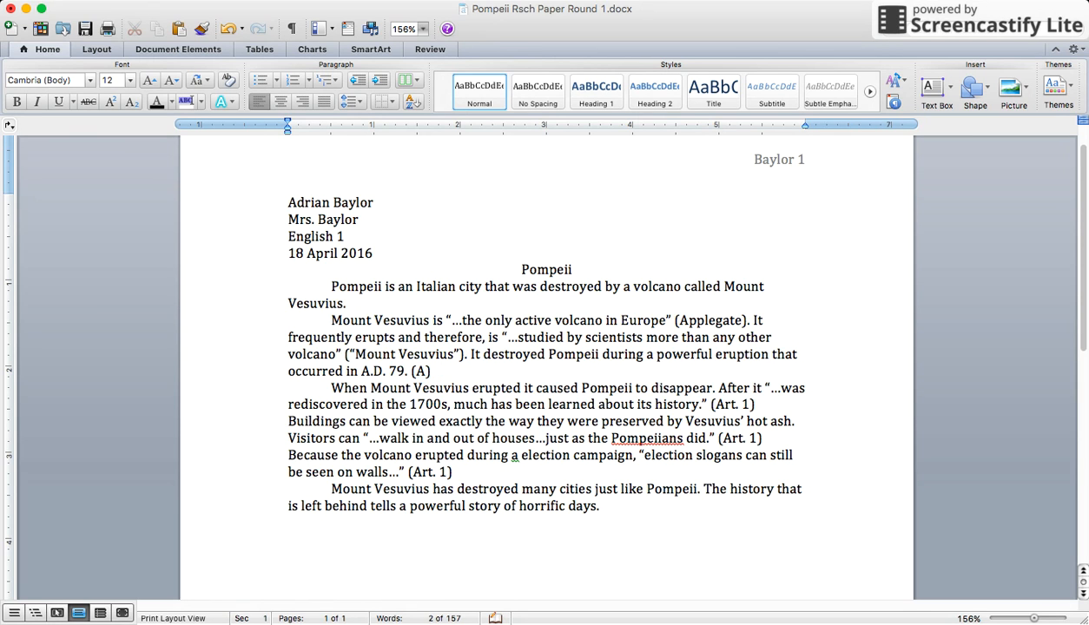
{"action": "type", "text": "egate"}
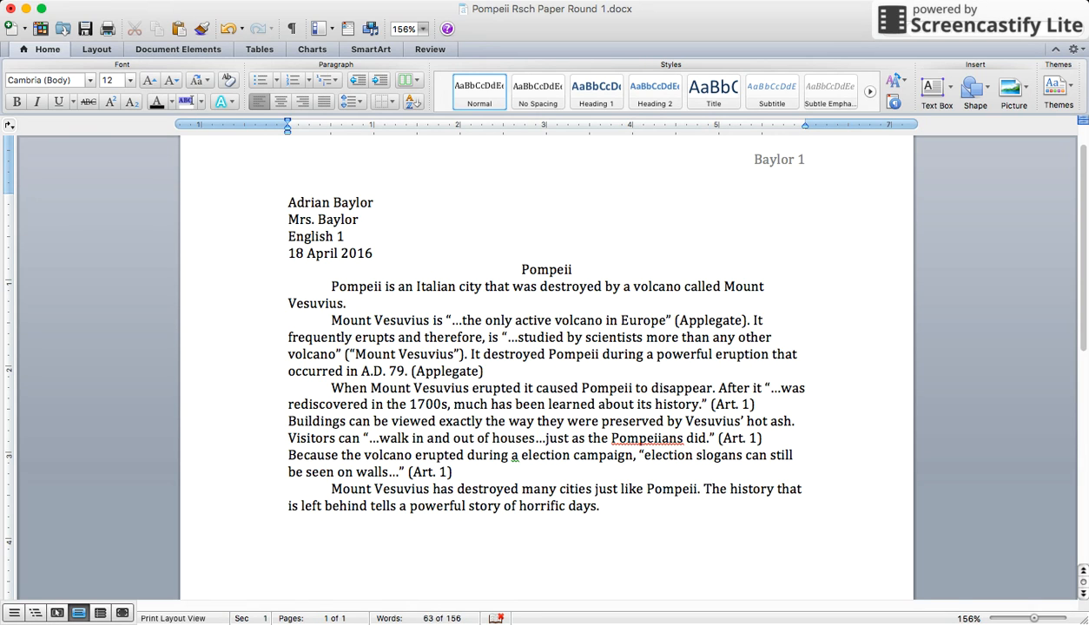
{"action": "key", "text": "BackSpace"}
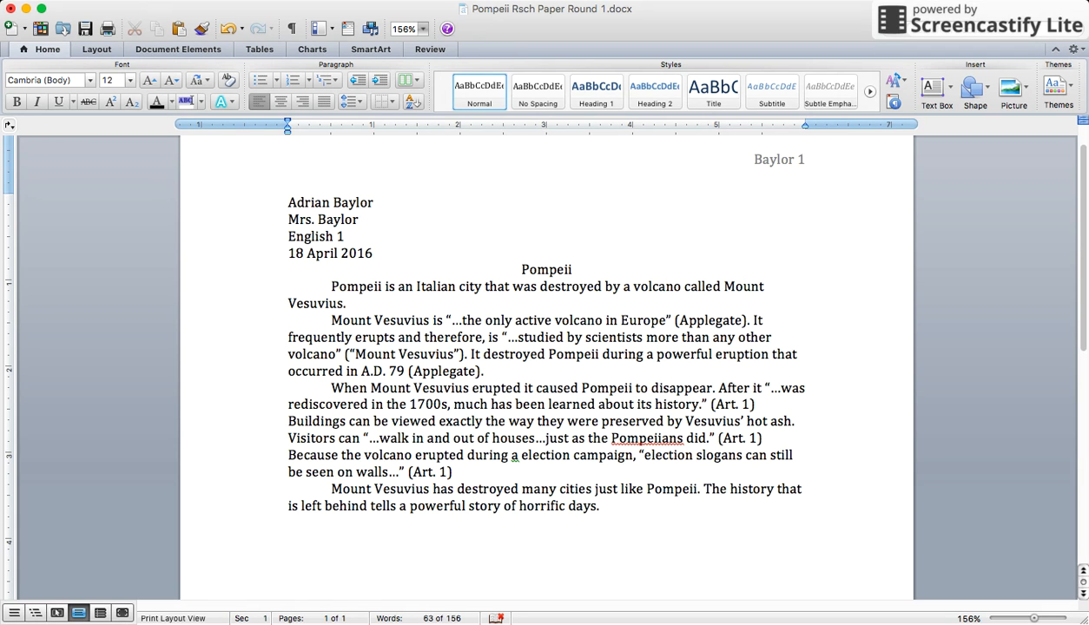
Set the paper's entire body text in Times New Roman with double line spacing.
{"action": "left_click_drag", "start_coordinate": [608, 505], "coordinate": [288, 202]}
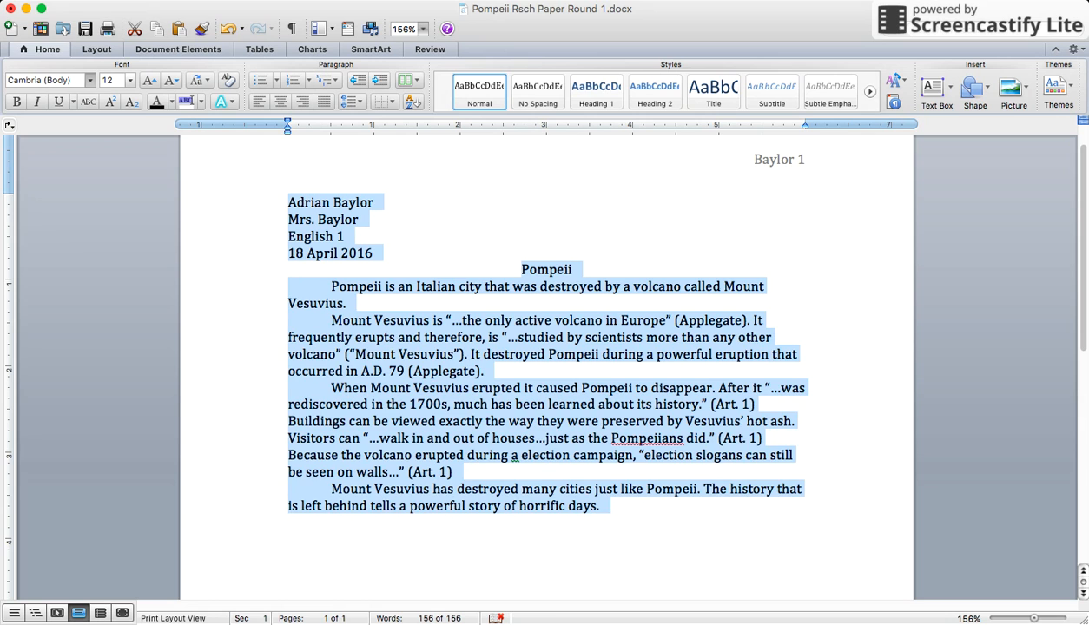
{"action": "left_click", "coordinate": [90, 80]}
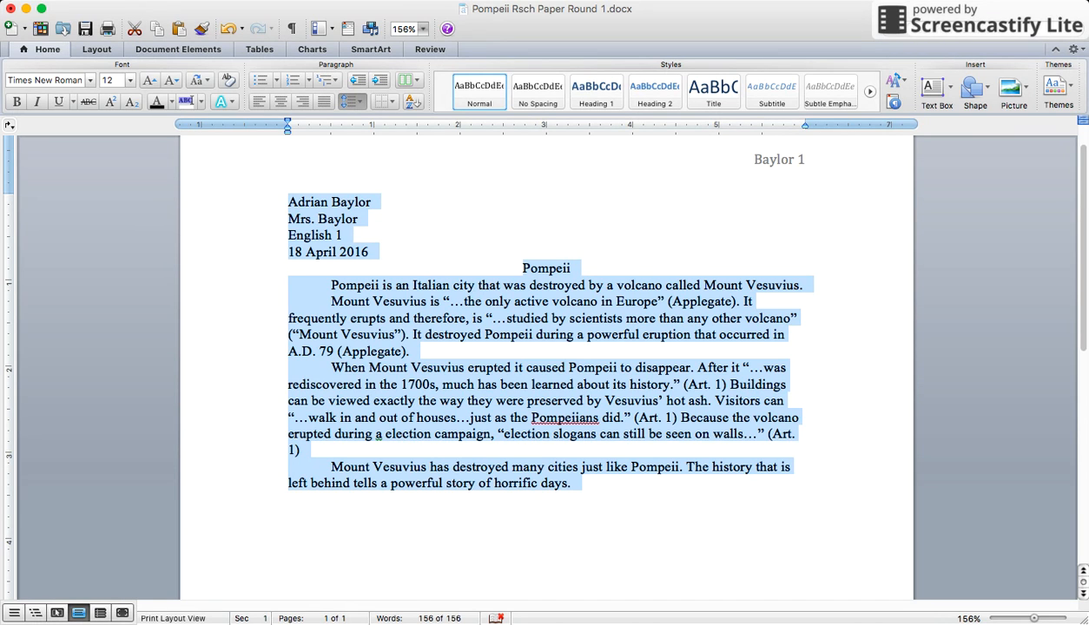
{"action": "left_click", "coordinate": [358, 163]}
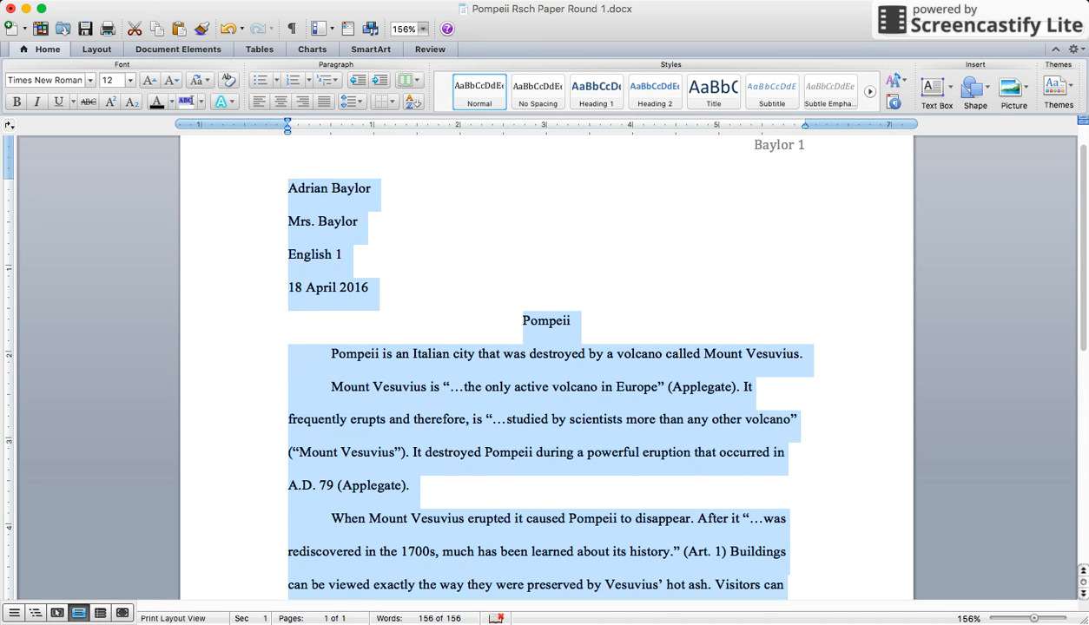
{"action": "scroll", "coordinate": [547, 364], "scroll_direction": "down", "scroll_amount": 8}
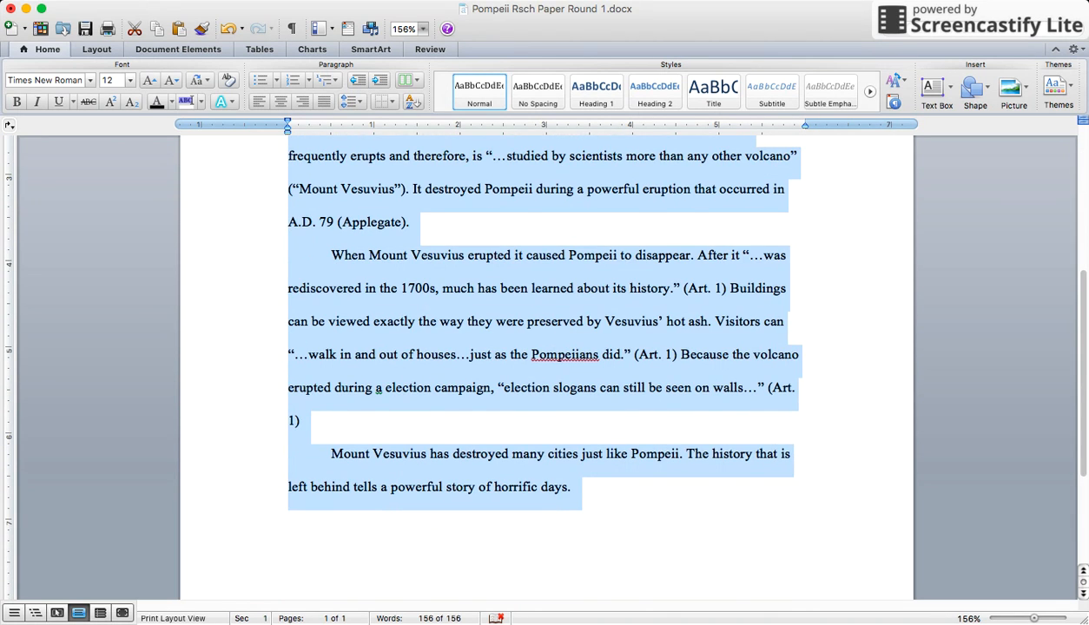
{"action": "left_click", "coordinate": [572, 488]}
Change the header's last name and page number to Times New Roman and leave the header.
{"action": "scroll", "coordinate": [547, 365], "scroll_direction": "up", "scroll_amount": 8}
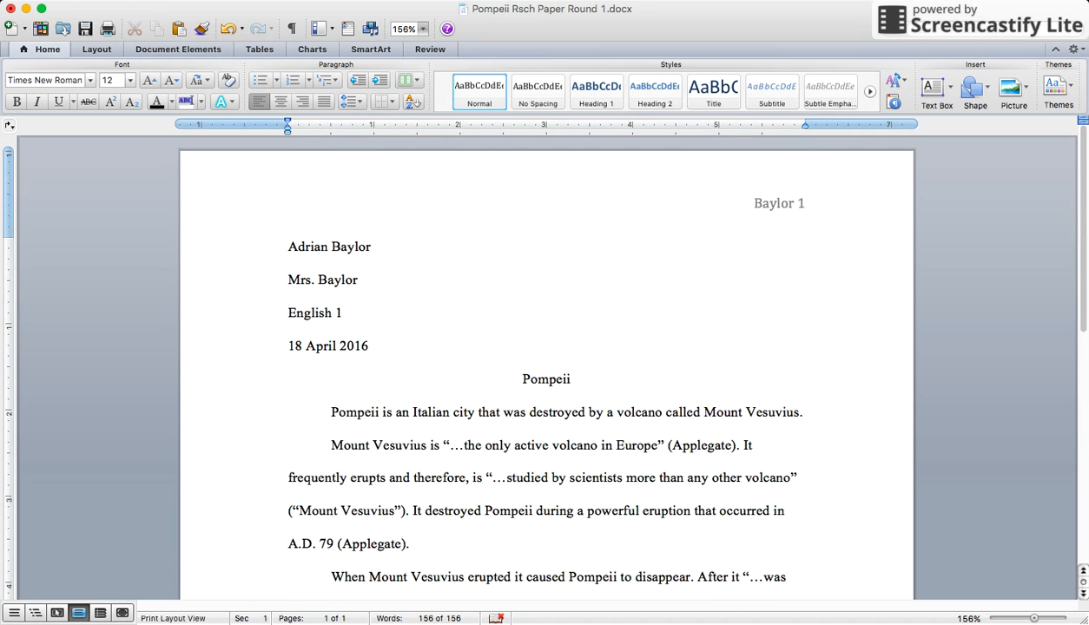
{"action": "double_click", "coordinate": [778, 203]}
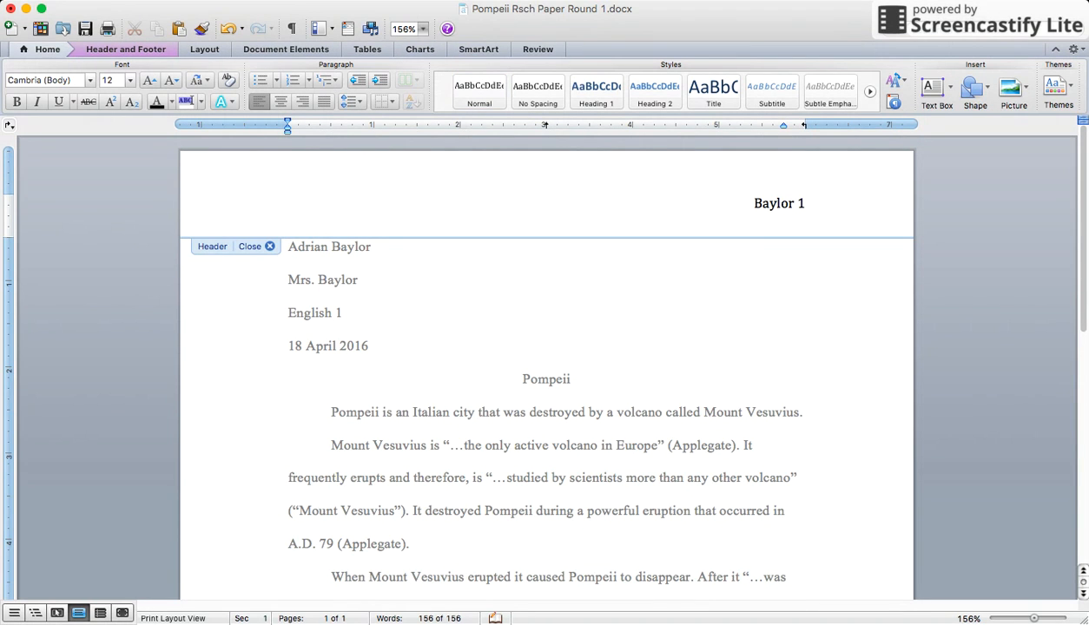
{"action": "left_click_drag", "start_coordinate": [752, 203], "coordinate": [806, 203]}
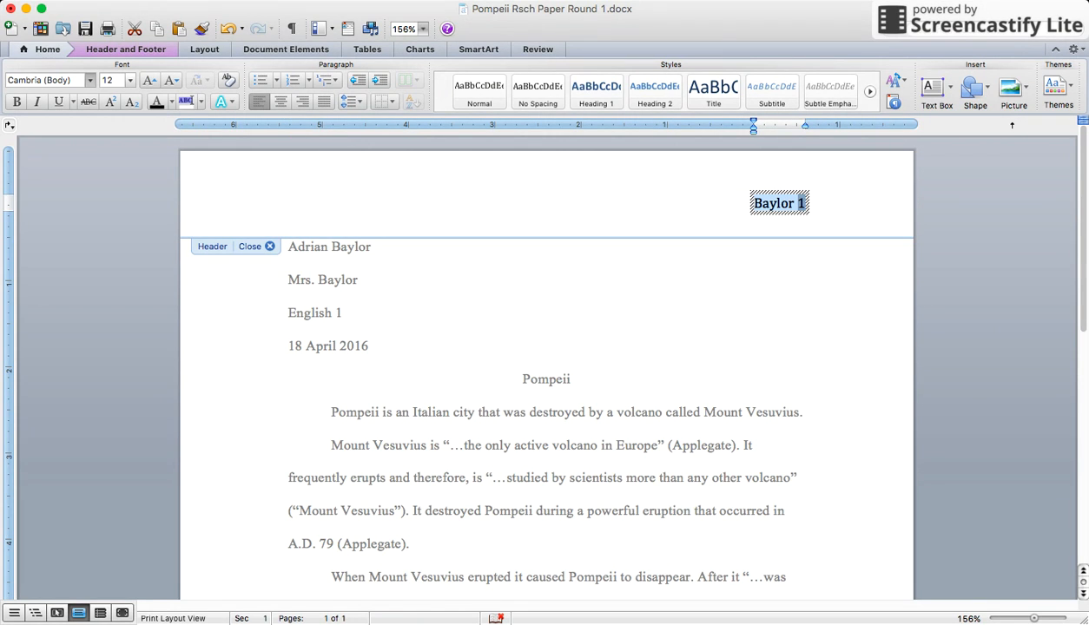
{"action": "left_click", "coordinate": [109, 102]}
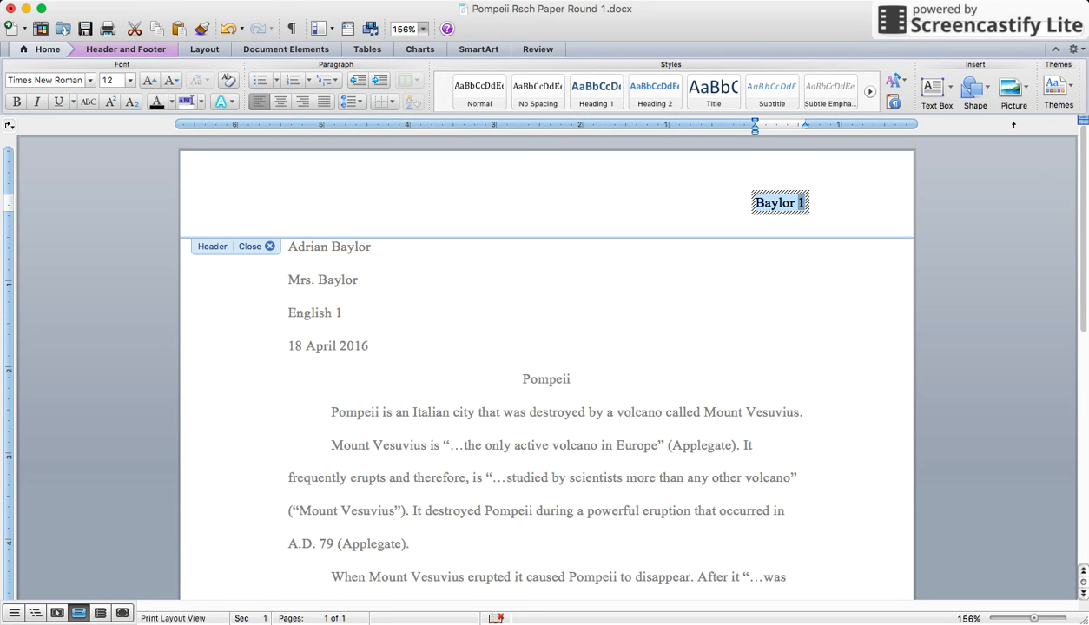
{"action": "left_click", "coordinate": [256, 247]}
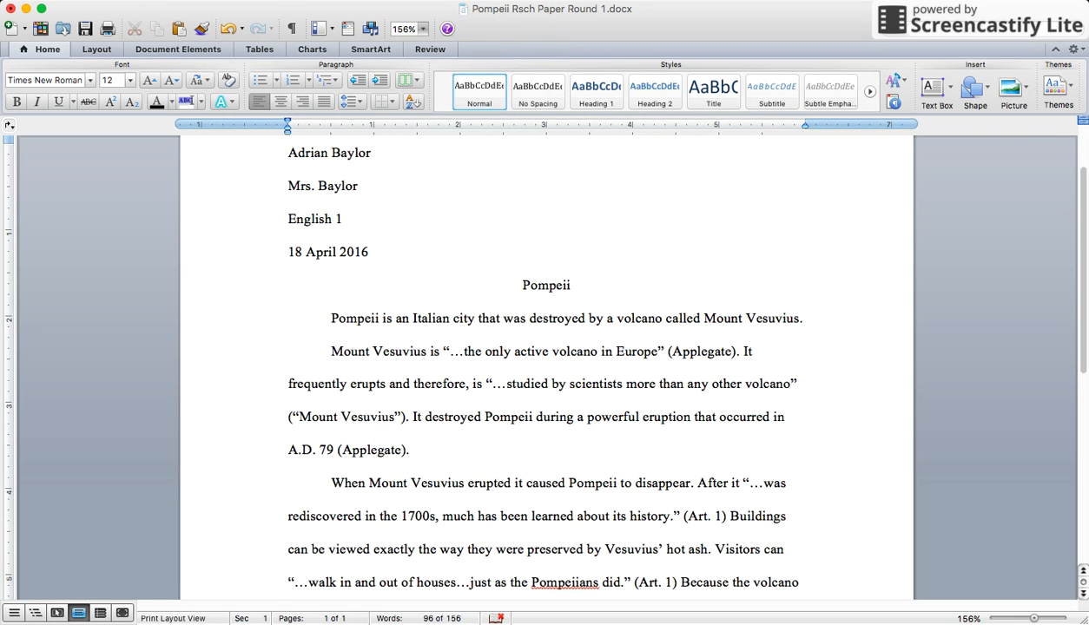
Replace the spaces at the start of the "Mount Vesuvius is" paragraph with a single half-inch first-line tab indent.
{"action": "scroll", "coordinate": [547, 366], "scroll_direction": "up", "scroll_amount": 2}
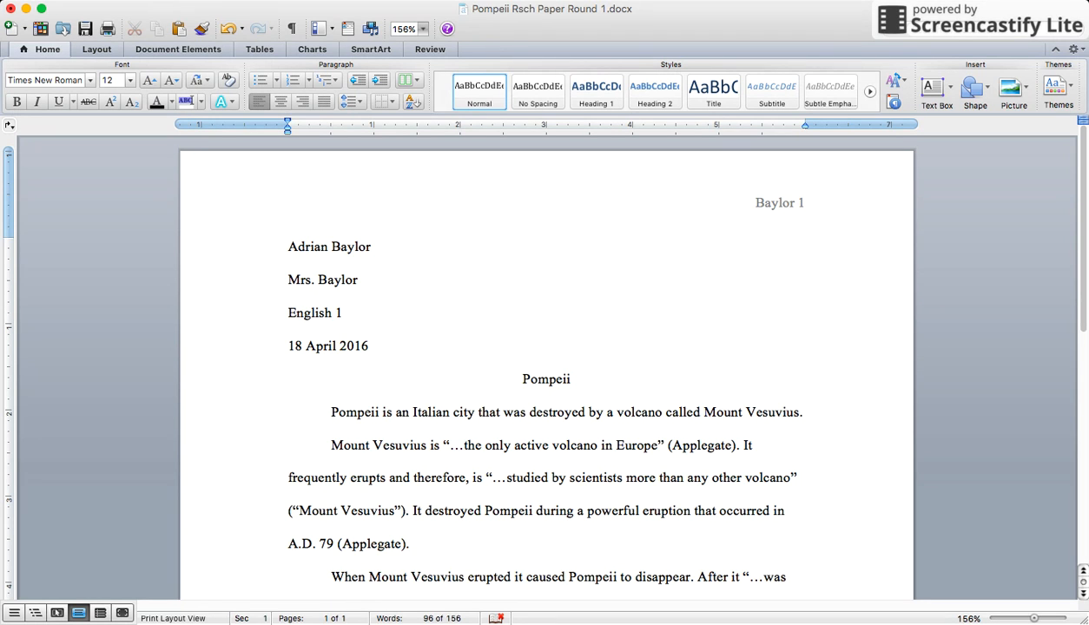
{"action": "left_click", "coordinate": [330, 445]}
{"action": "key", "text": "BackSpace"}
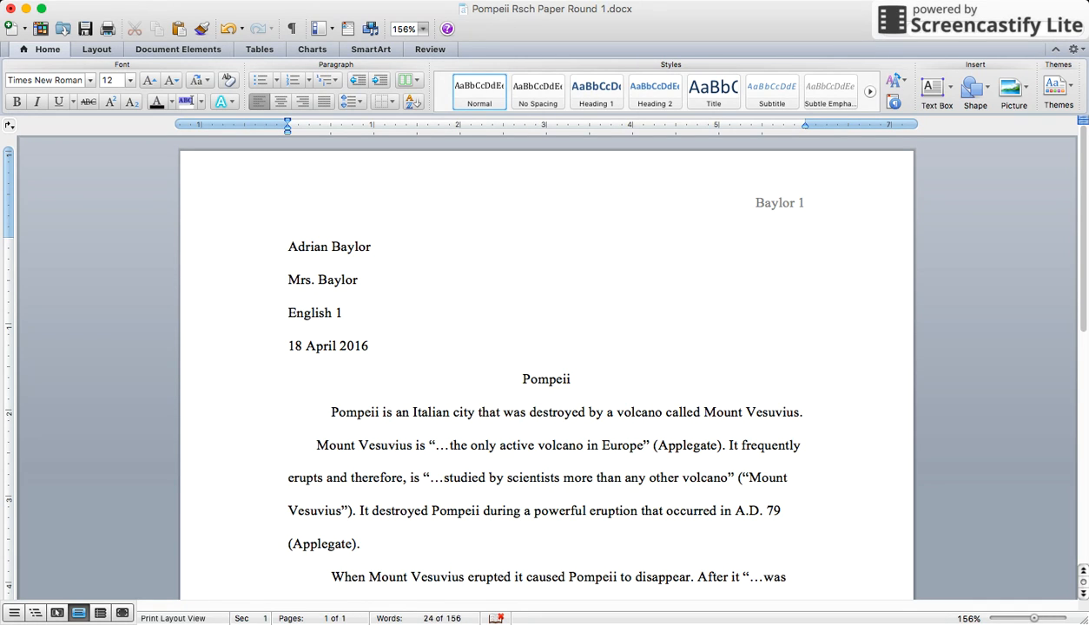
{"action": "key", "text": "BackSpace"}
{"action": "key", "text": "BackSpace"}
{"action": "key", "text": "BackSpace"}
{"action": "key", "text": "BackSpace"}
{"action": "key", "text": "BackSpace"}
{"action": "key", "text": "BackSpace"}
{"action": "key", "text": "BackSpace"}
{"action": "key", "text": "BackSpace"}
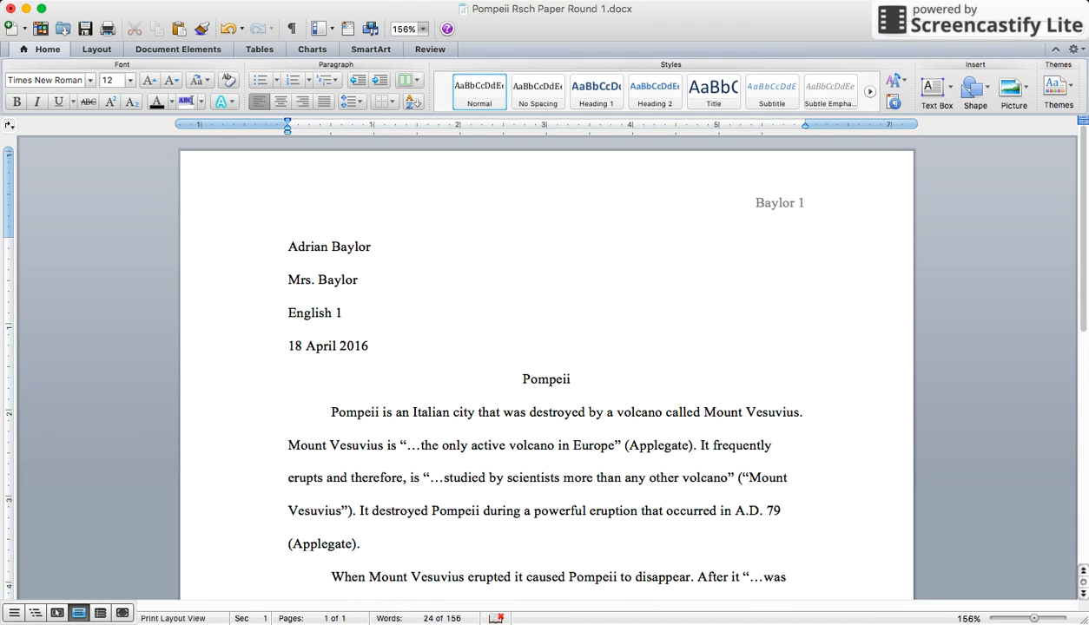
{"action": "key", "text": "Tab"}
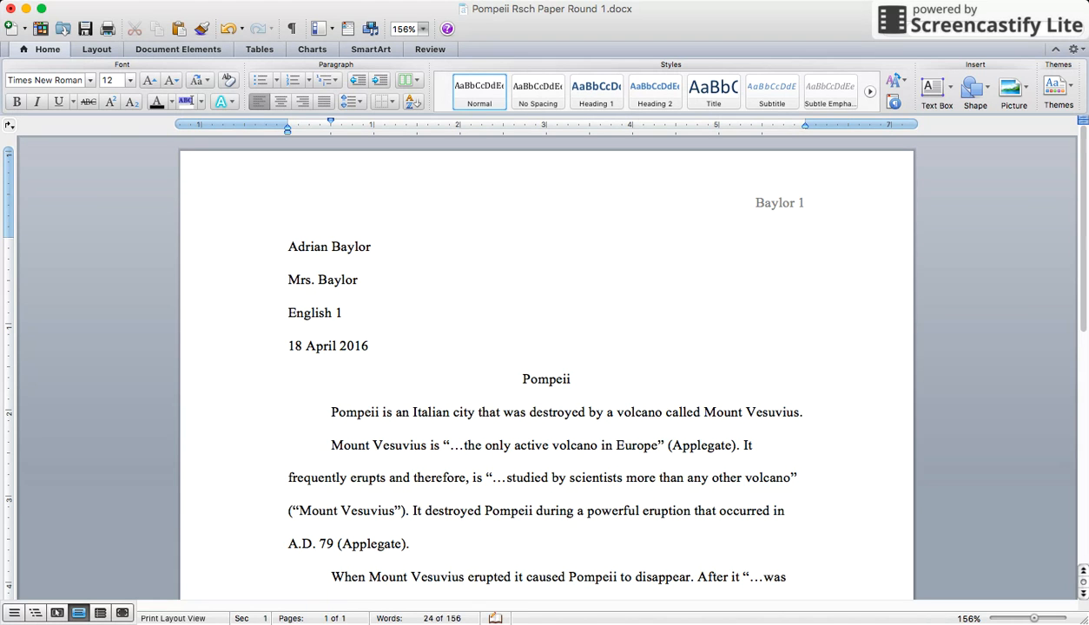
Insert "I discovered that" before "Pompeii is an Italian city" at the start of the first body paragraph.
{"action": "scroll", "coordinate": [546, 374], "scroll_direction": "down", "scroll_amount": 2}
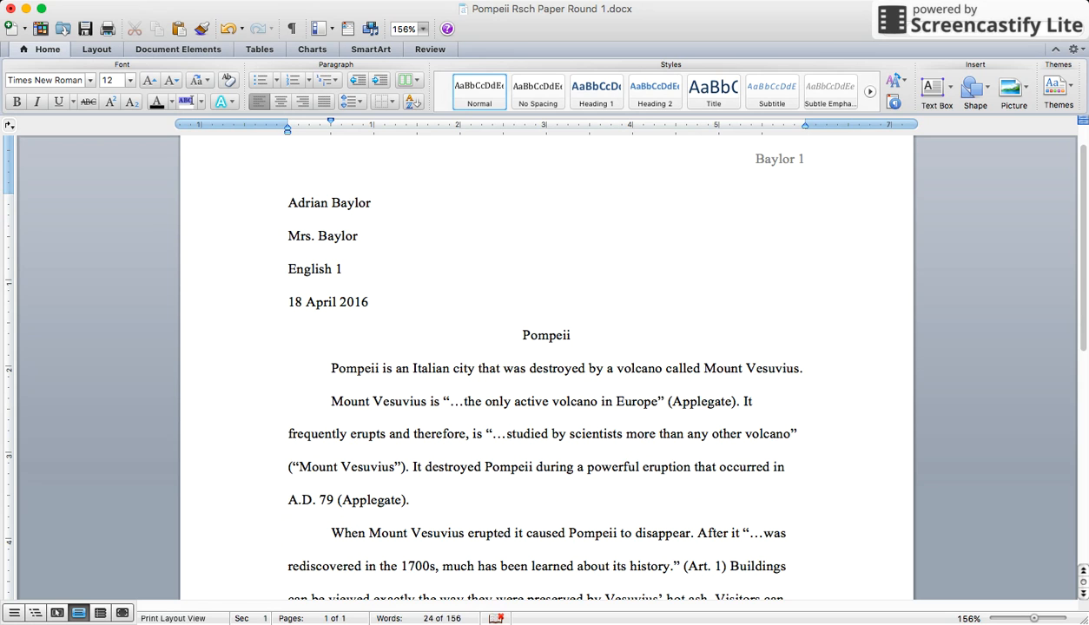
{"action": "scroll", "coordinate": [547, 365], "scroll_direction": "down", "scroll_amount": 5}
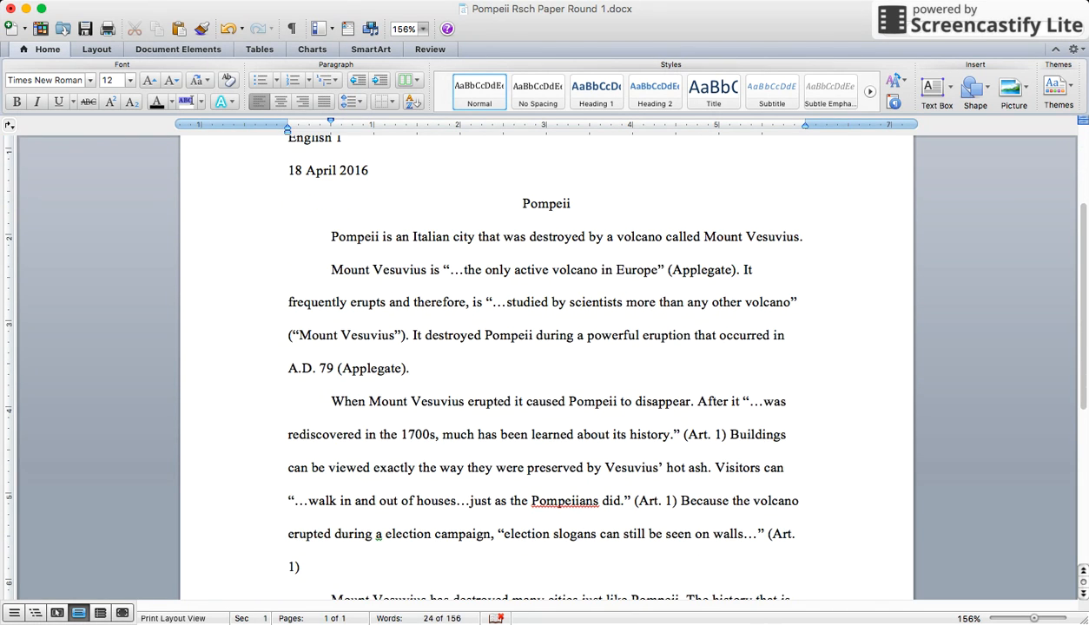
{"action": "left_click", "coordinate": [332, 236]}
{"action": "type", "text": "I disco"}
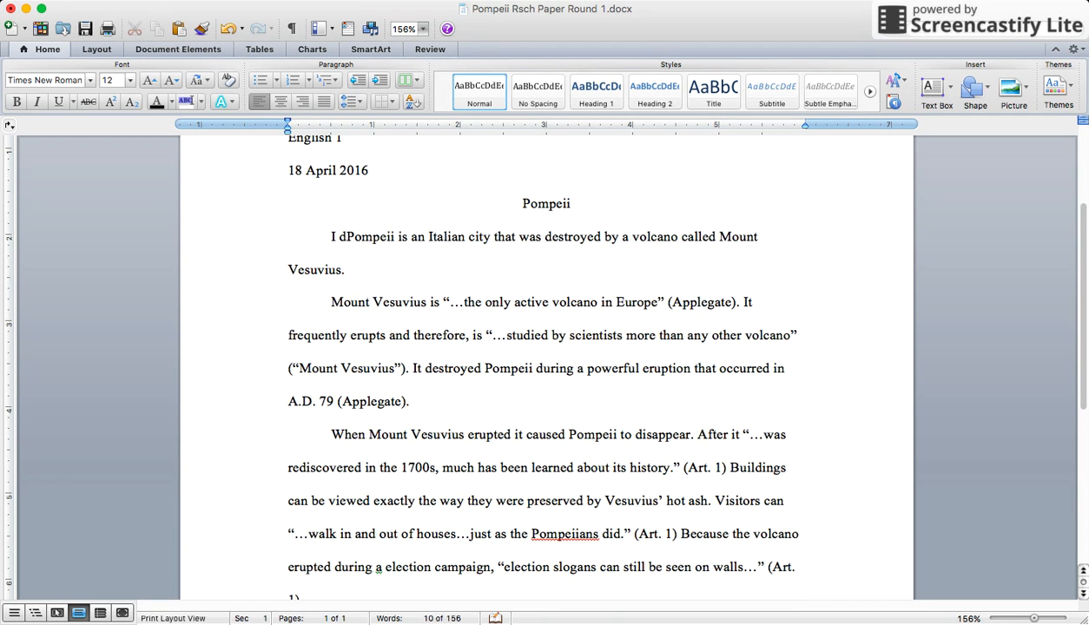
{"action": "type", "text": "vered that"}
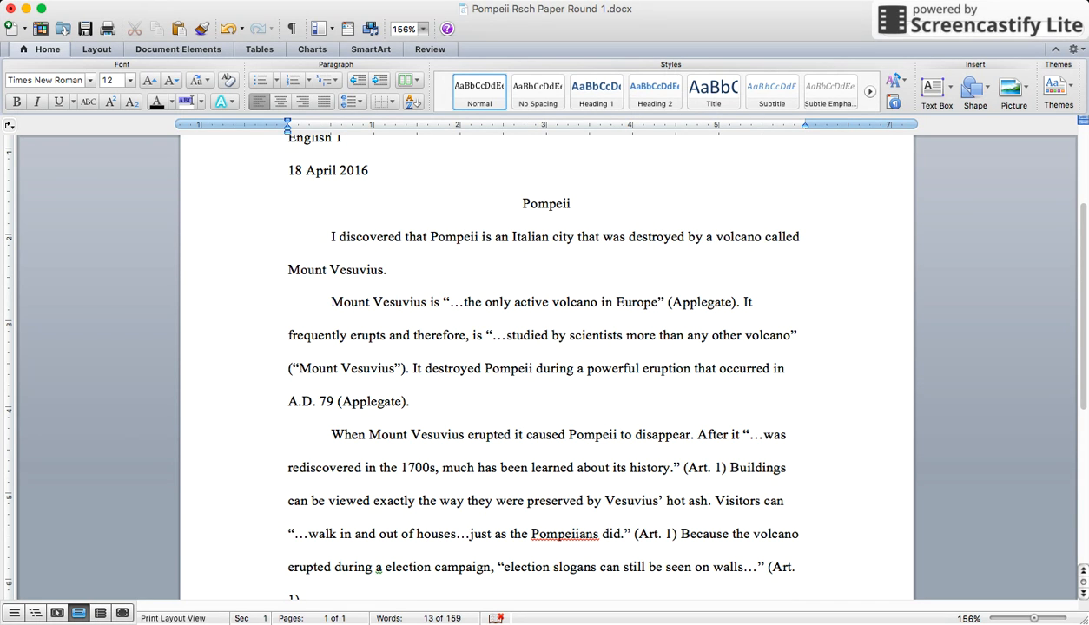
Delete the phrase "I discovered that" from the start of the first body paragraph.
{"action": "scroll", "coordinate": [546, 364], "scroll_direction": "up", "scroll_amount": 2}
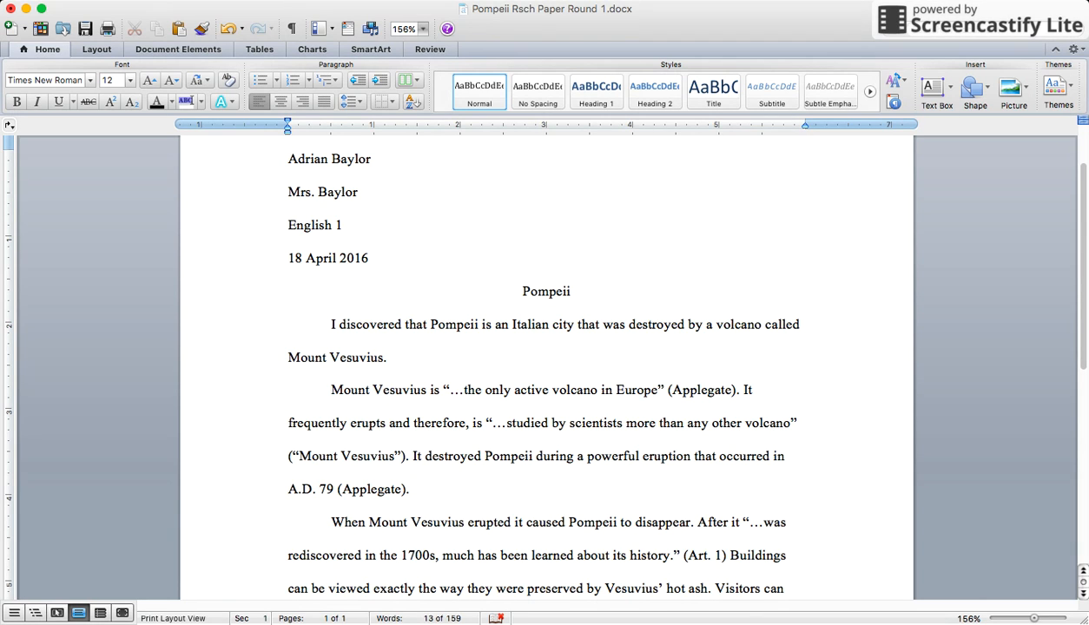
{"action": "left_click_drag", "start_coordinate": [331, 325], "coordinate": [430, 325]}
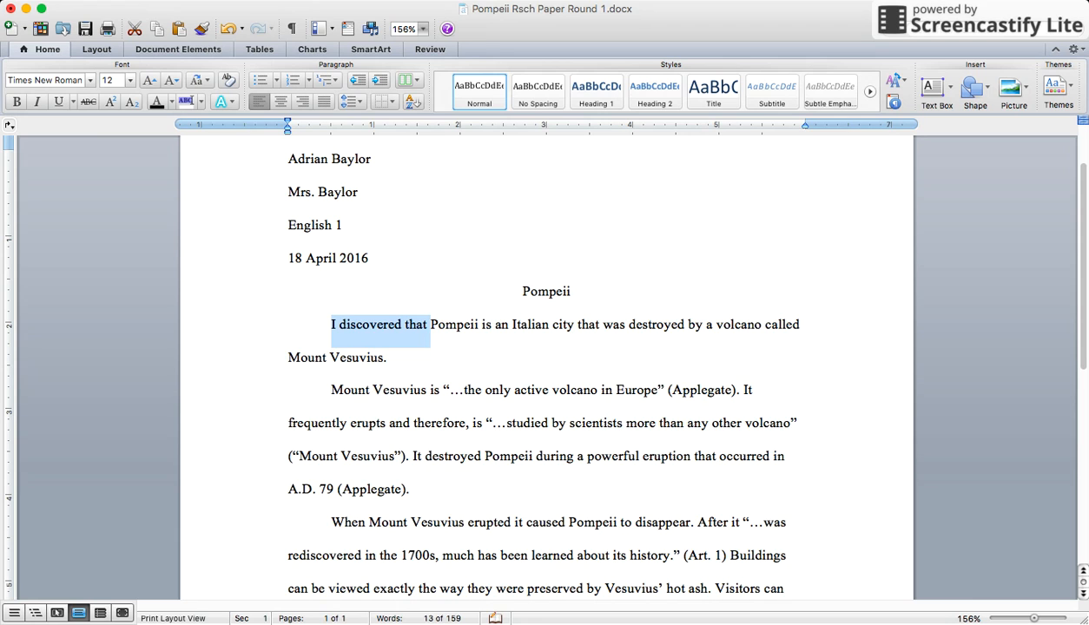
{"action": "key", "text": "BackSpace"}
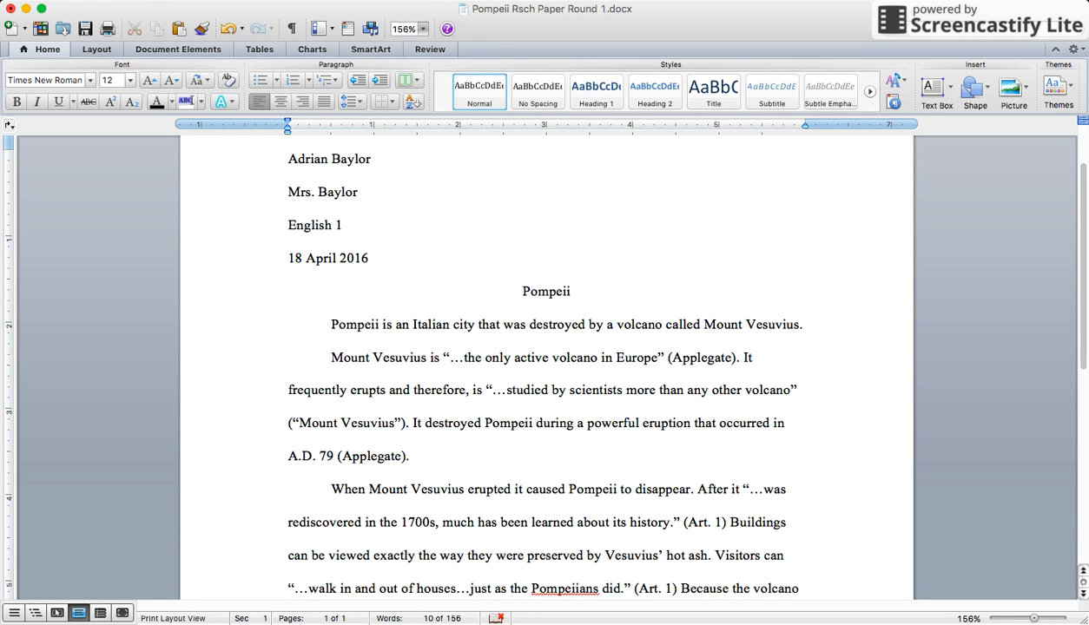
{"action": "scroll", "coordinate": [546, 365], "scroll_direction": "down", "scroll_amount": 1}
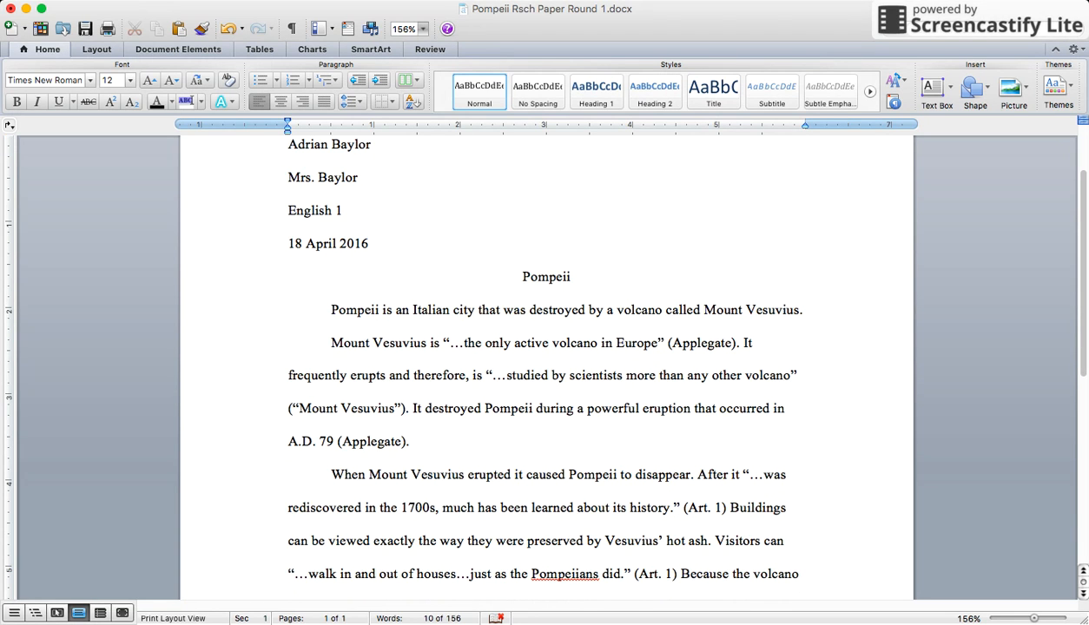
{"action": "scroll", "coordinate": [546, 364], "scroll_direction": "down", "scroll_amount": 3}
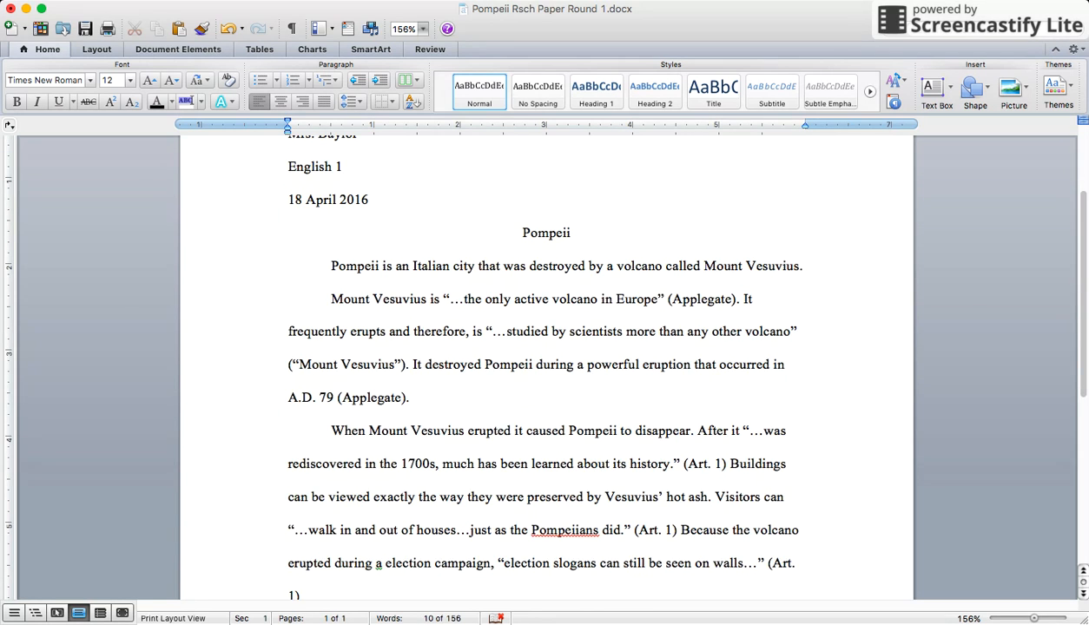
{"action": "scroll", "coordinate": [546, 364], "scroll_direction": "up", "scroll_amount": 3}
{"action": "scroll", "coordinate": [546, 364], "scroll_direction": "up", "scroll_amount": 3}
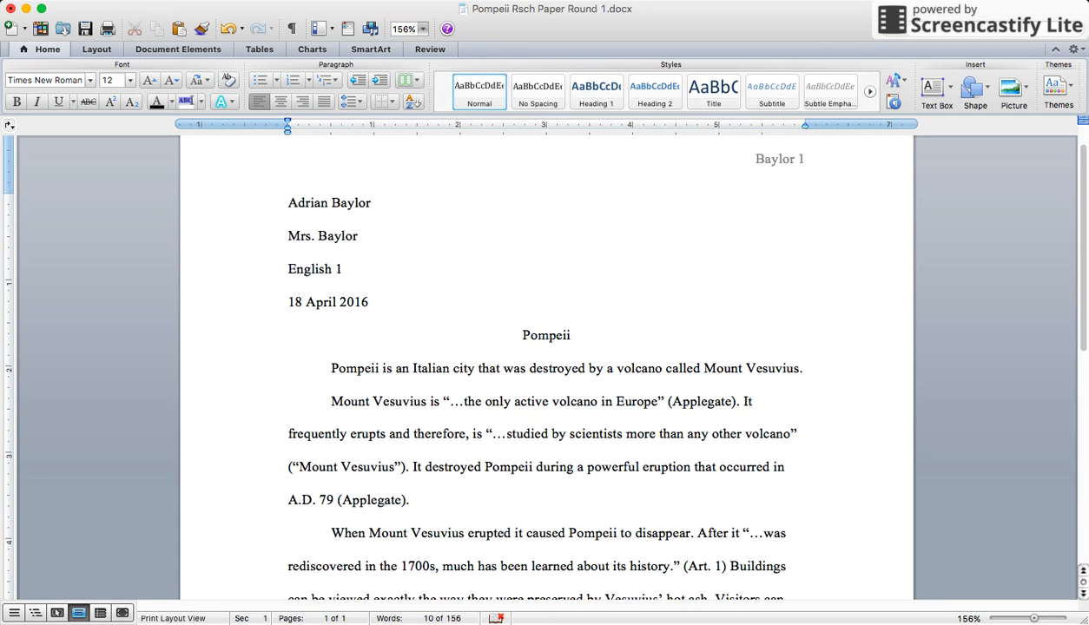